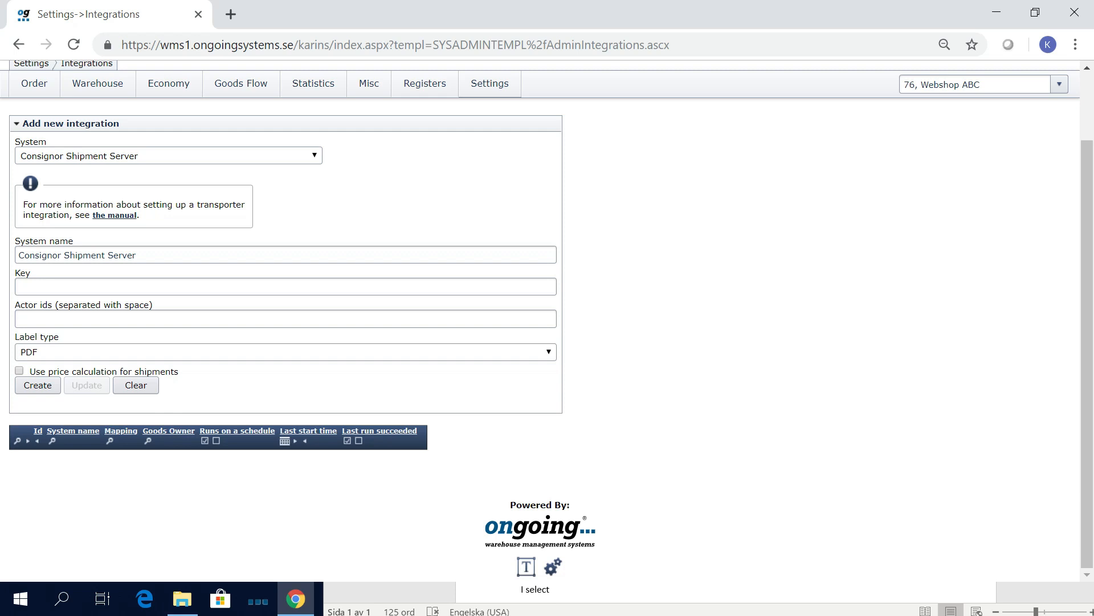
Enter the integration key and the actor IDs for the new Consignor Shipment Server integration
left_click(60, 285)
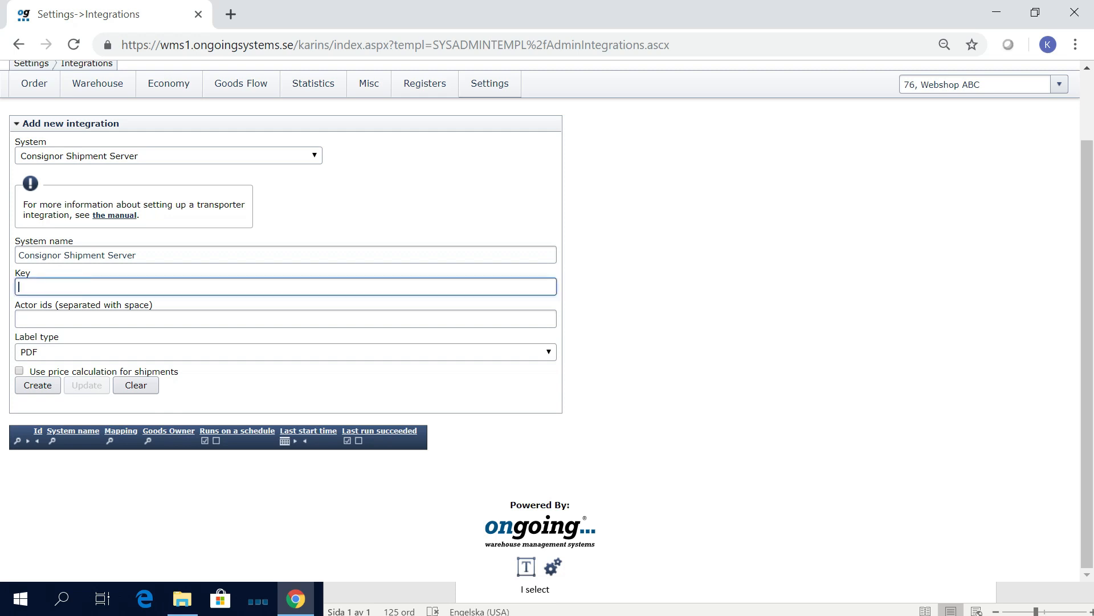
key("ctrl+v")
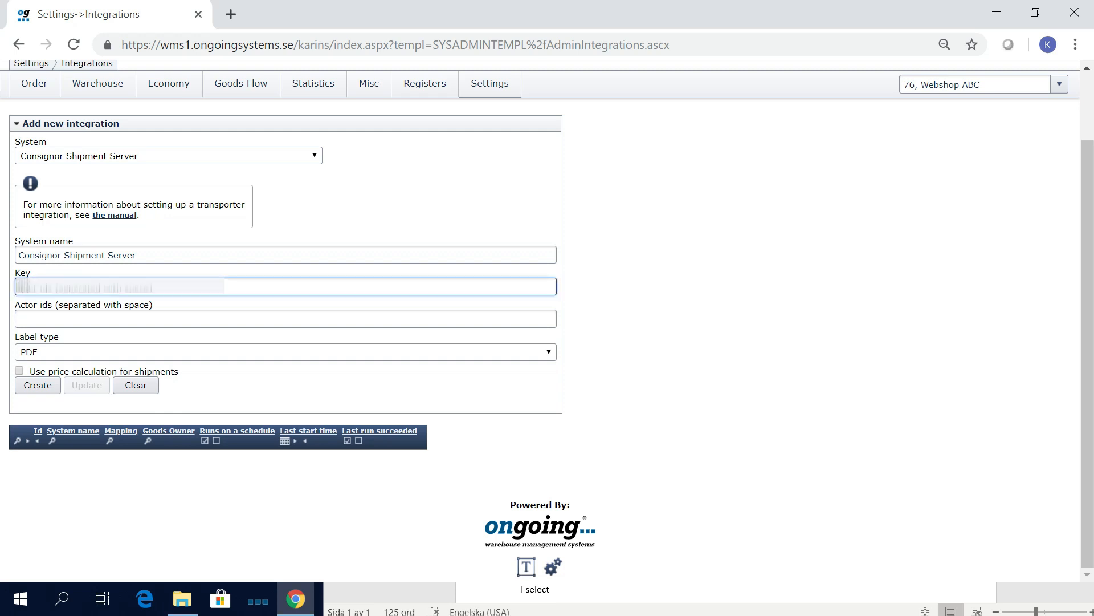
type("****")
left_click(46, 318)
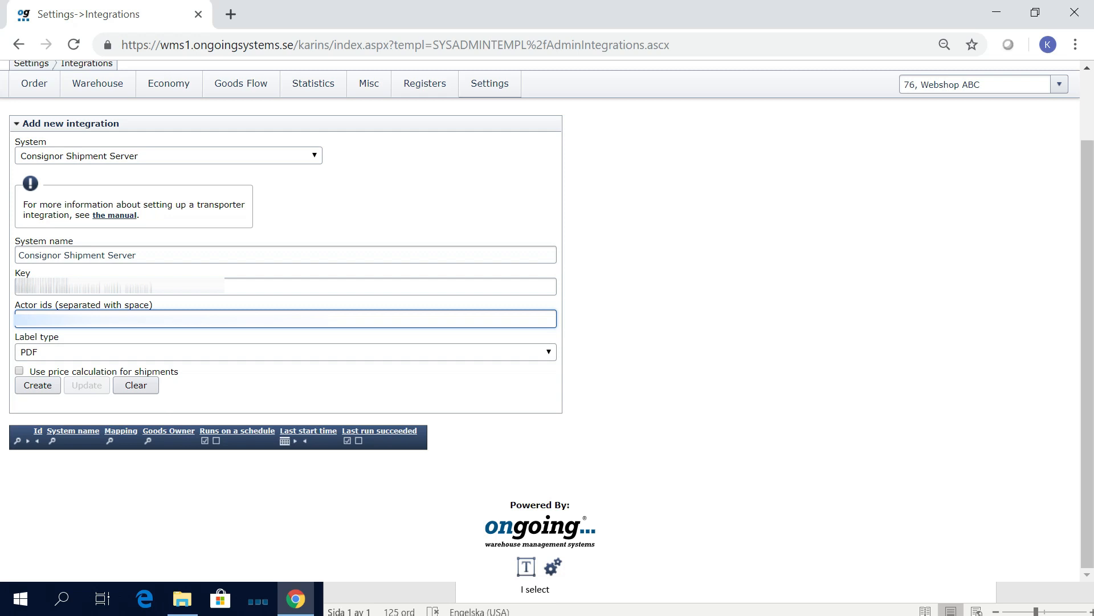
Choose PDF as the label type and create the Consignor Shipment Server integration
left_click(80, 355)
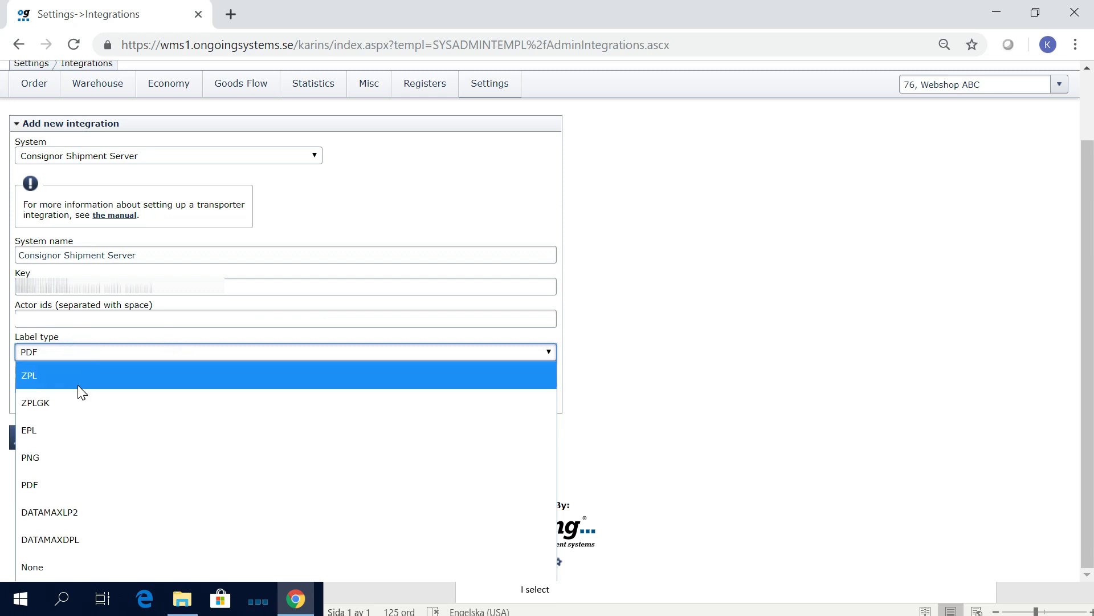
left_click(46, 487)
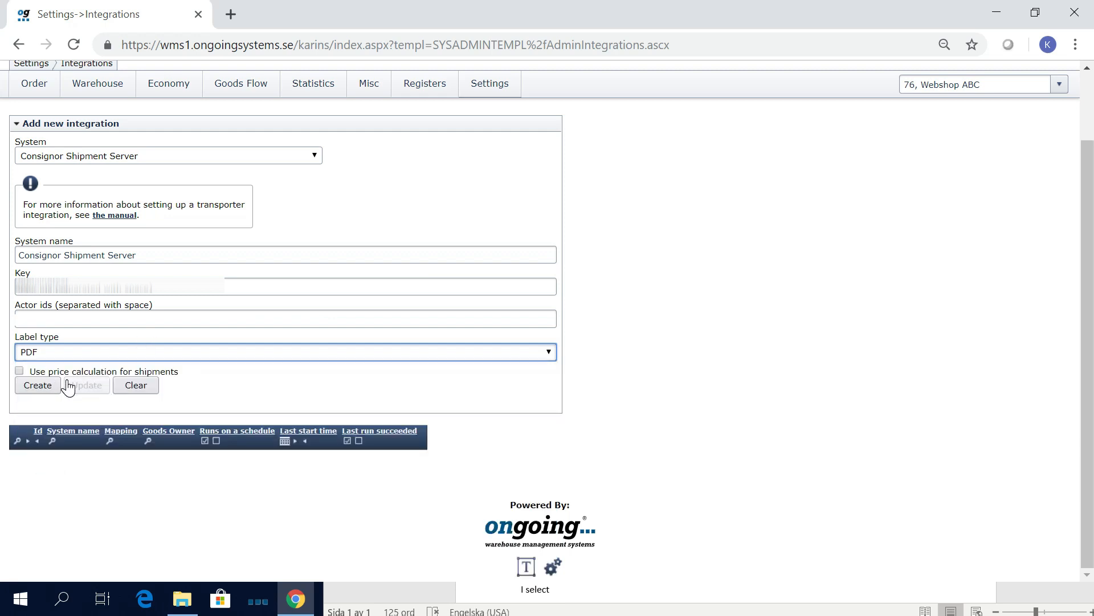
left_click(40, 386)
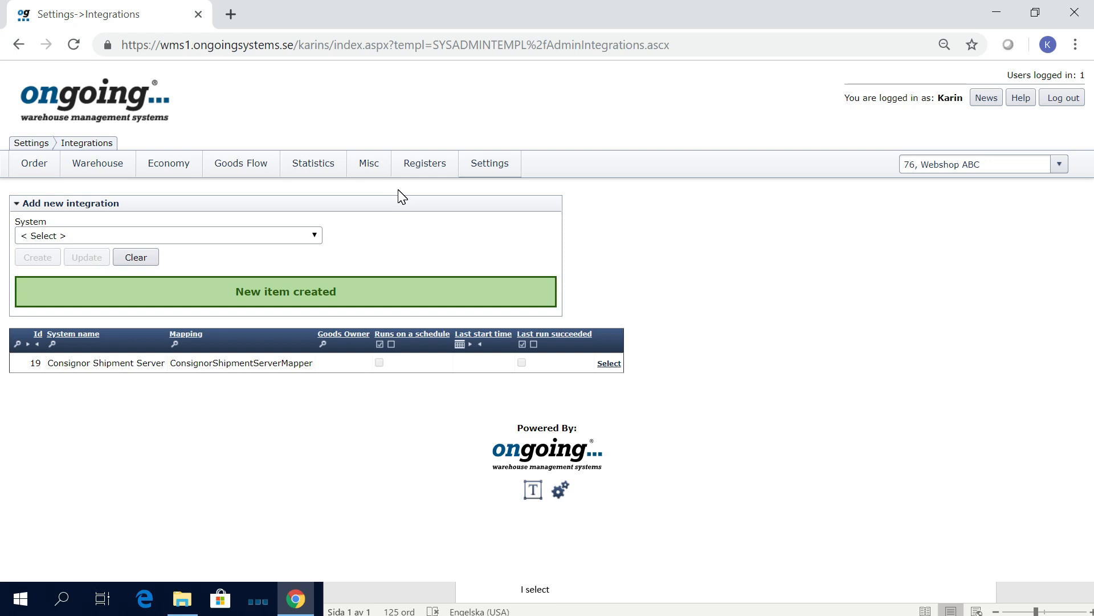
In the transport companies register, check the available transporter services and import Best Transport Best Paket from the integration
mouse_move(428, 162)
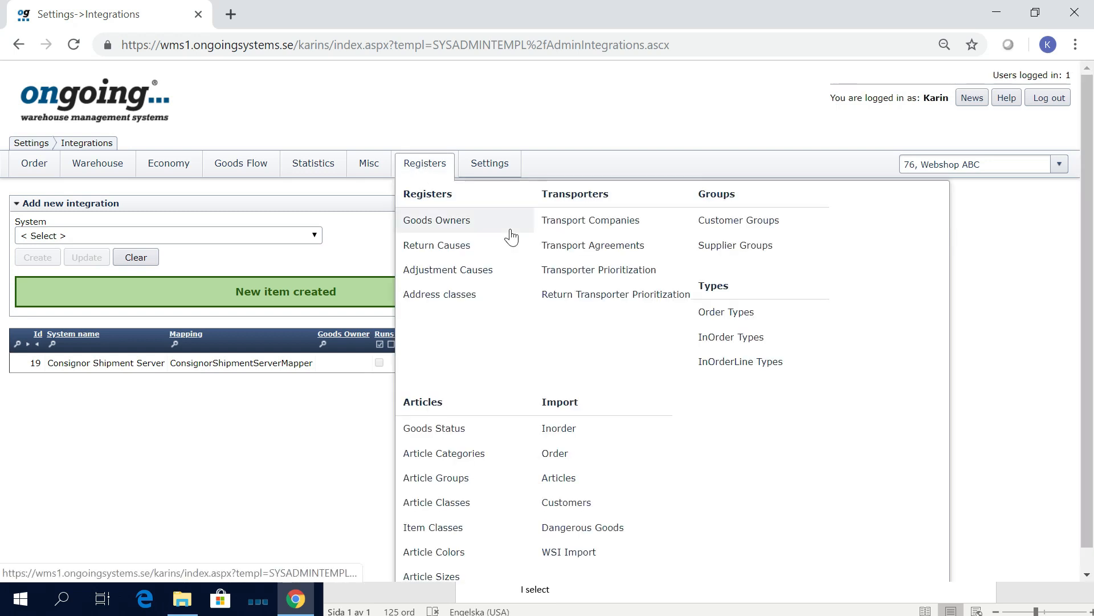
left_click(605, 228)
scroll(498, 349, "down", 3)
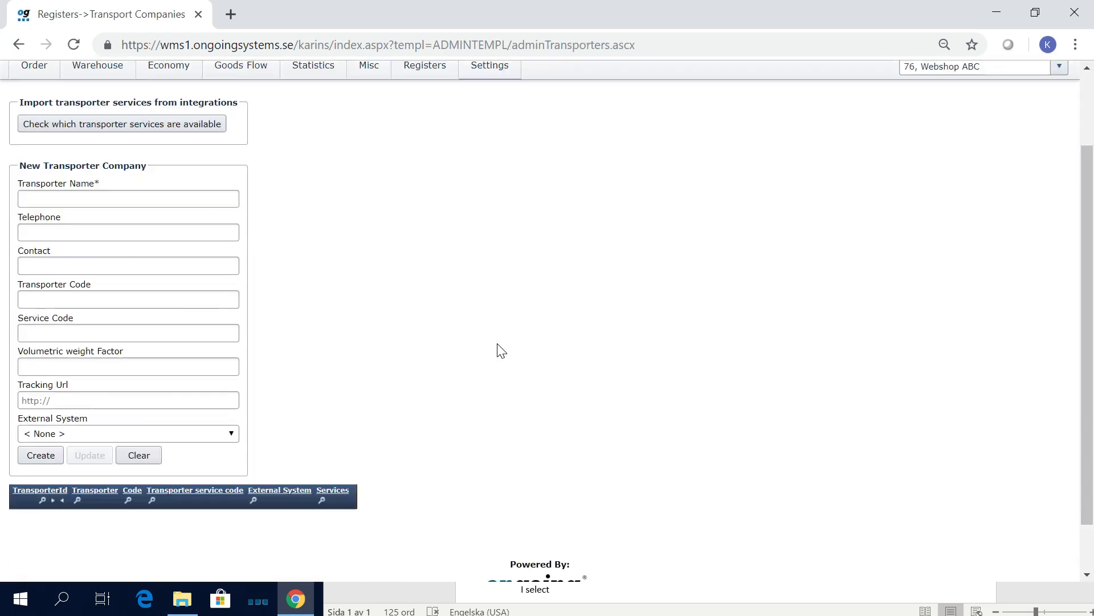
scroll(474, 365, "up", 2)
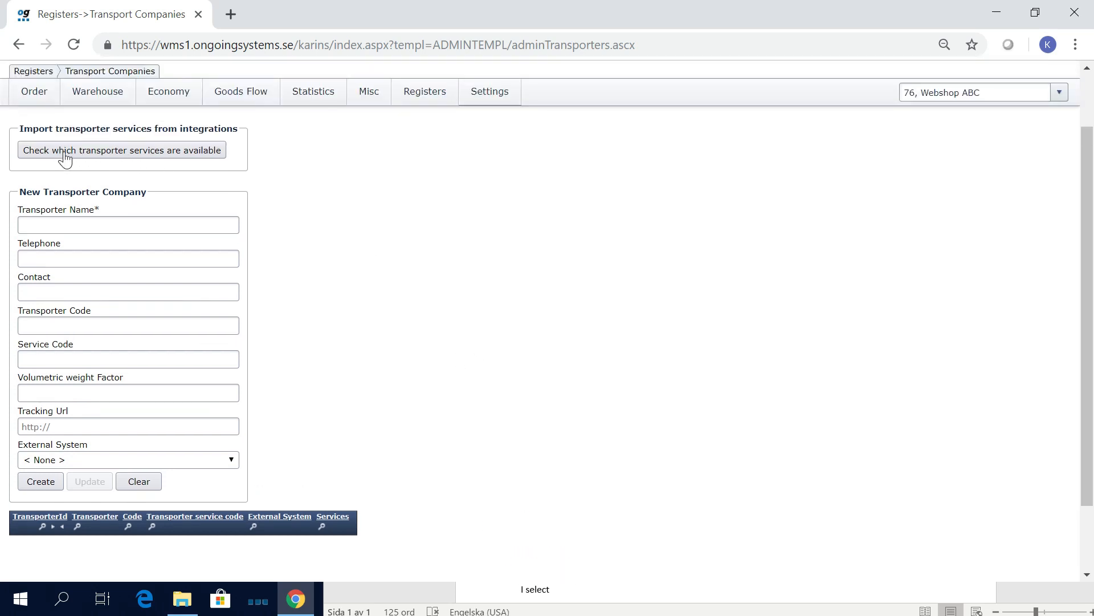
left_click(100, 153)
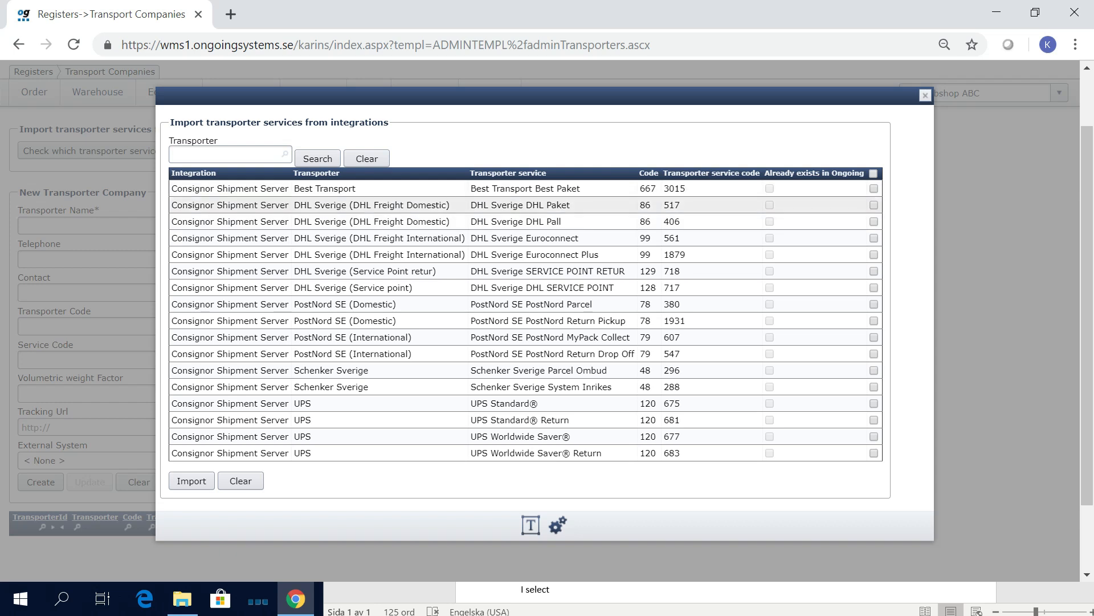
left_click(874, 188)
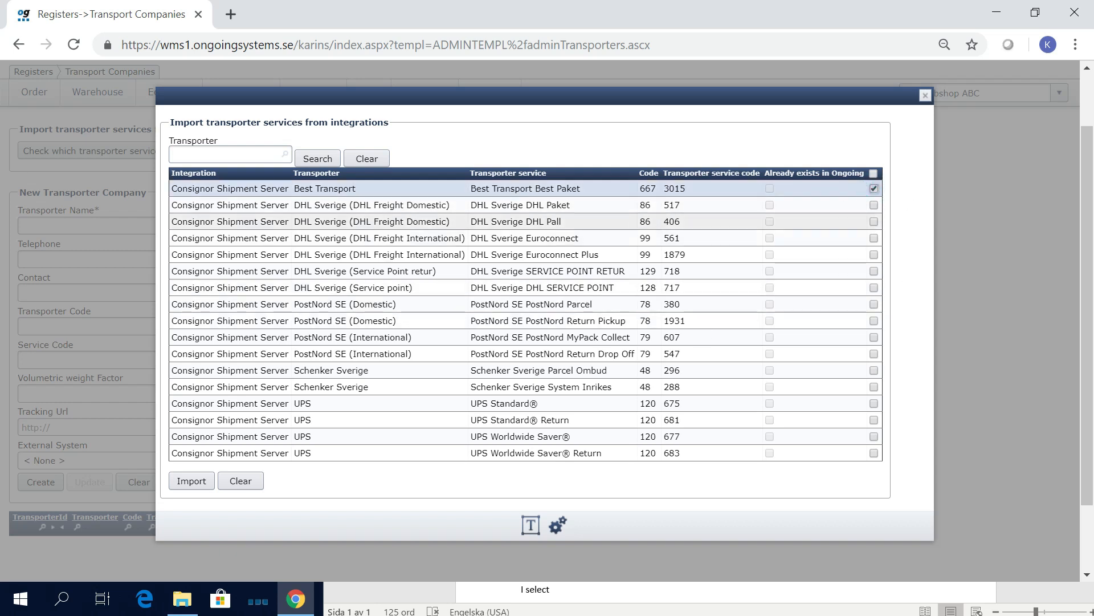
left_click(202, 484)
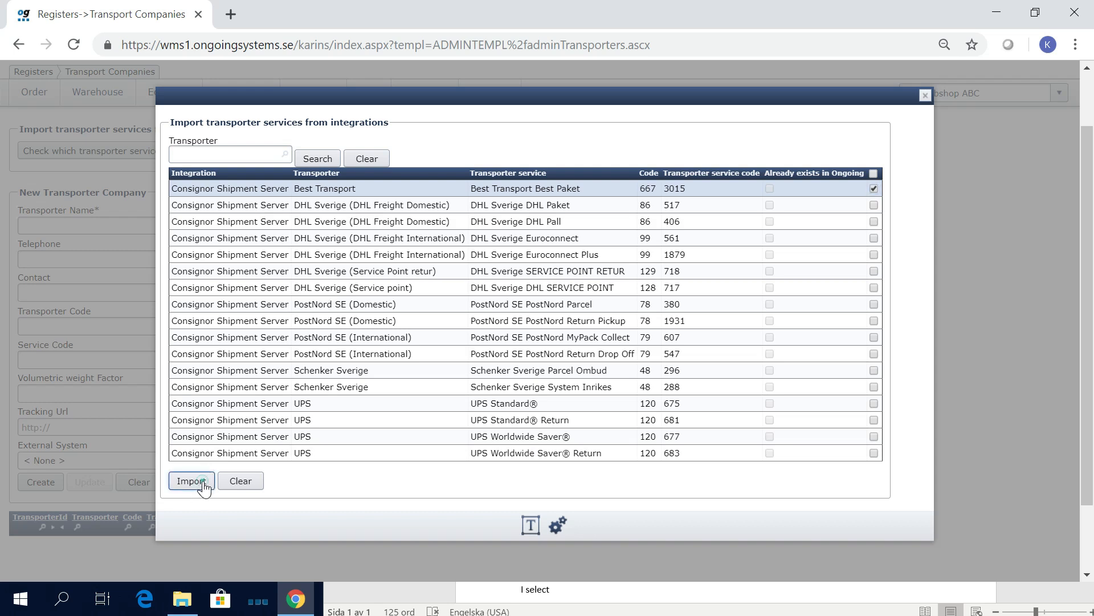
Open the imported Best Transport company and examine its Best Transport Best Paket service
scroll(490, 462, "down", 3)
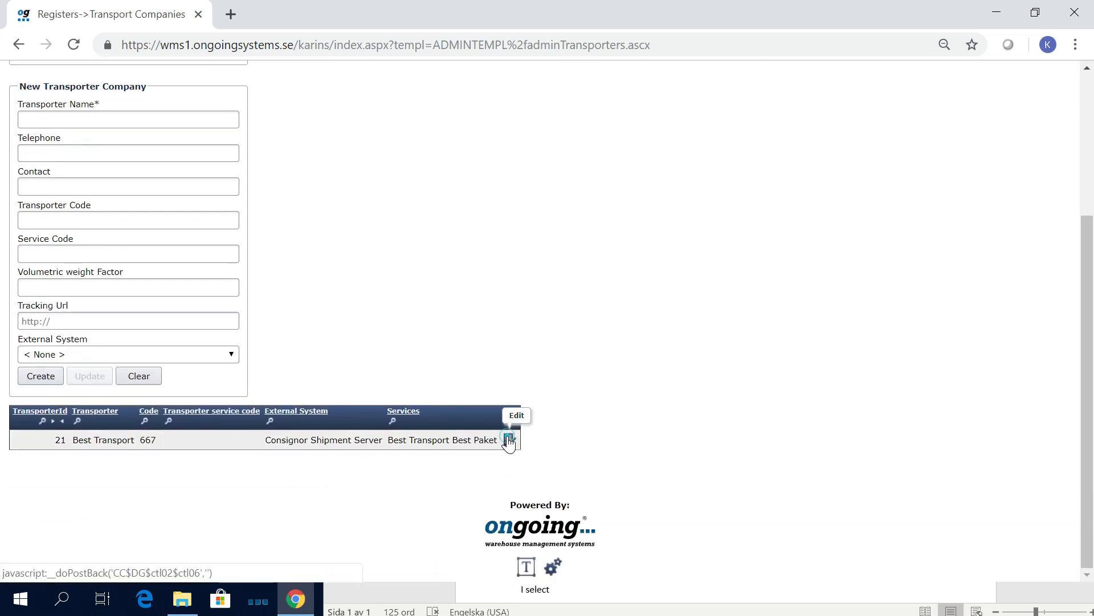
left_click(509, 439)
scroll(645, 425, "up", 1)
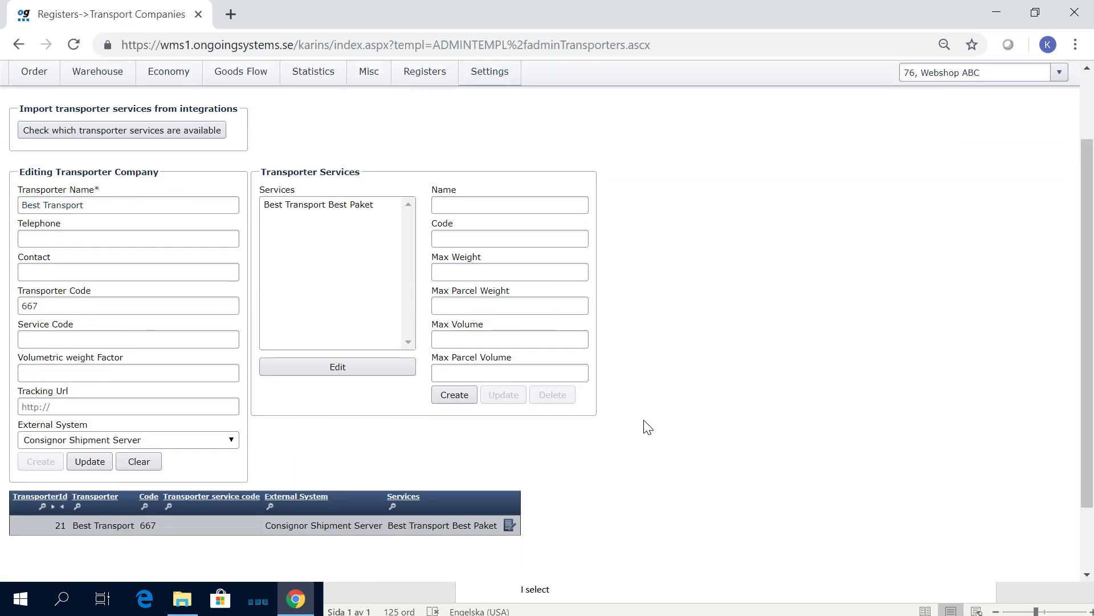
left_click(299, 205)
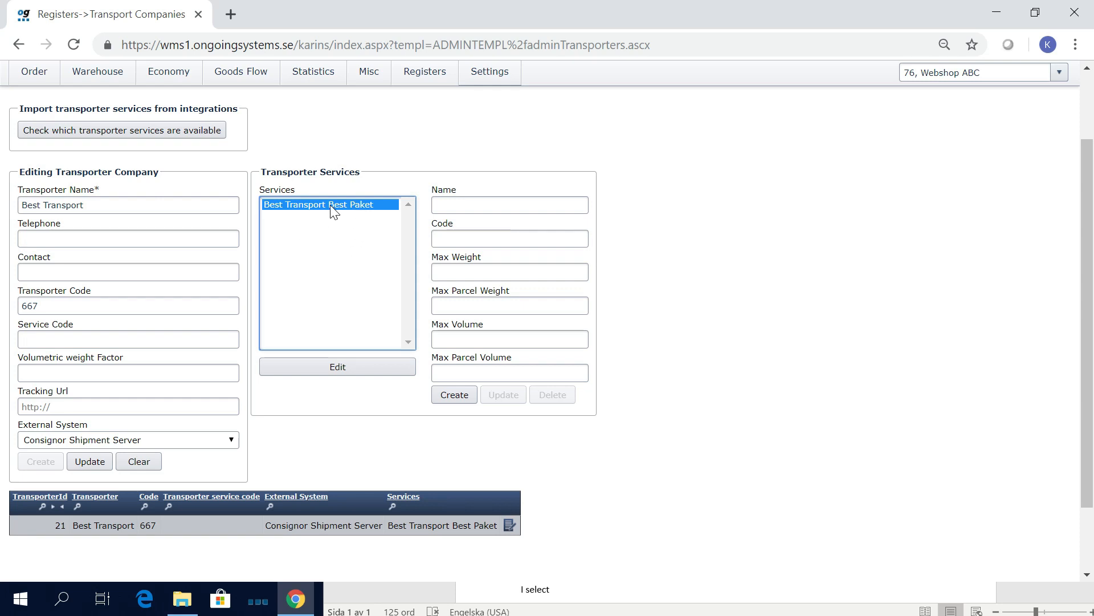
In the transport agreements register, check the available agreements and import the Best Transport agreement from Consignor Shipment Server
scroll(336, 166, "up", 2)
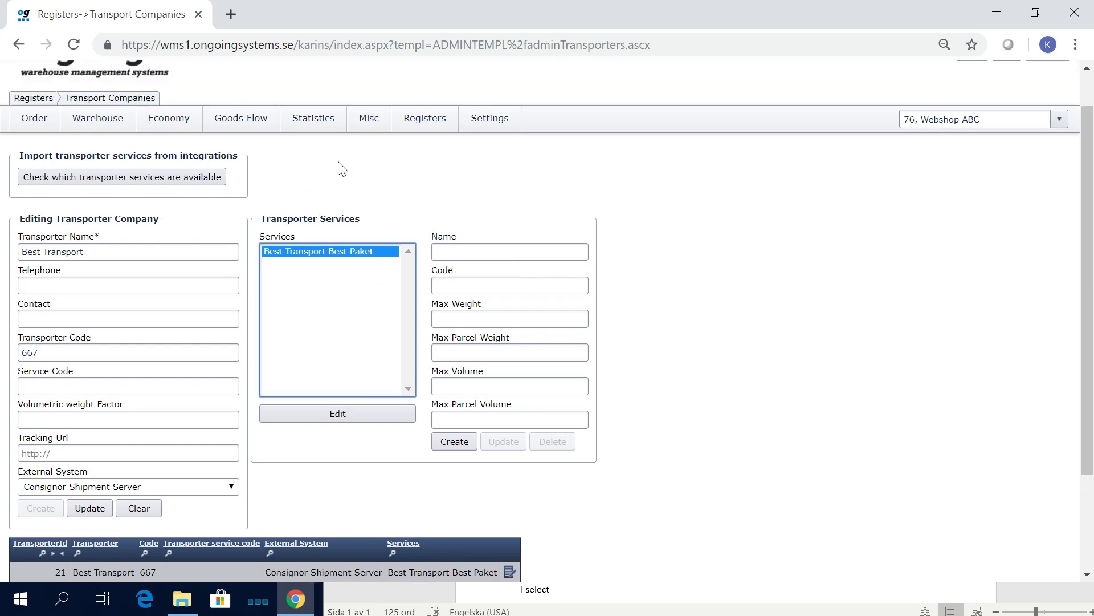
mouse_move(383, 176)
mouse_move(425, 171)
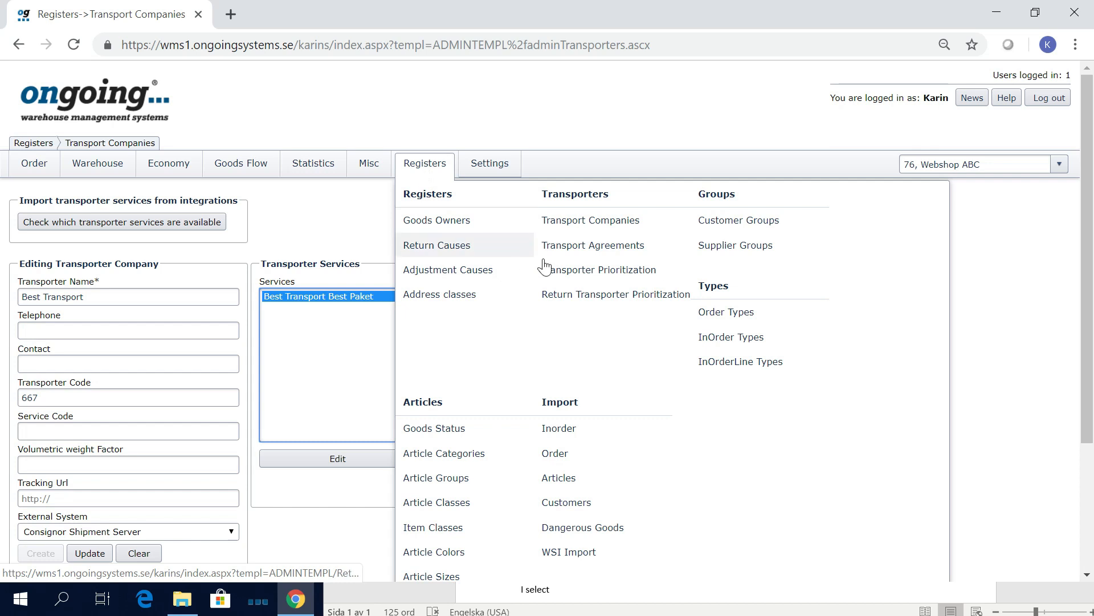
left_click(643, 251)
scroll(527, 349, "down", 1)
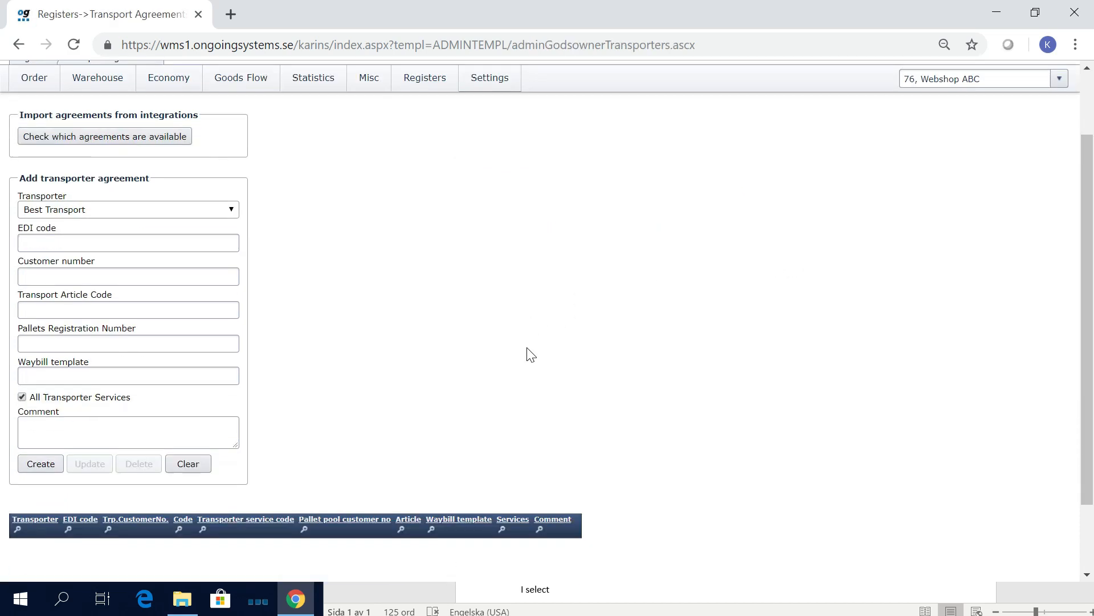
left_click(144, 136)
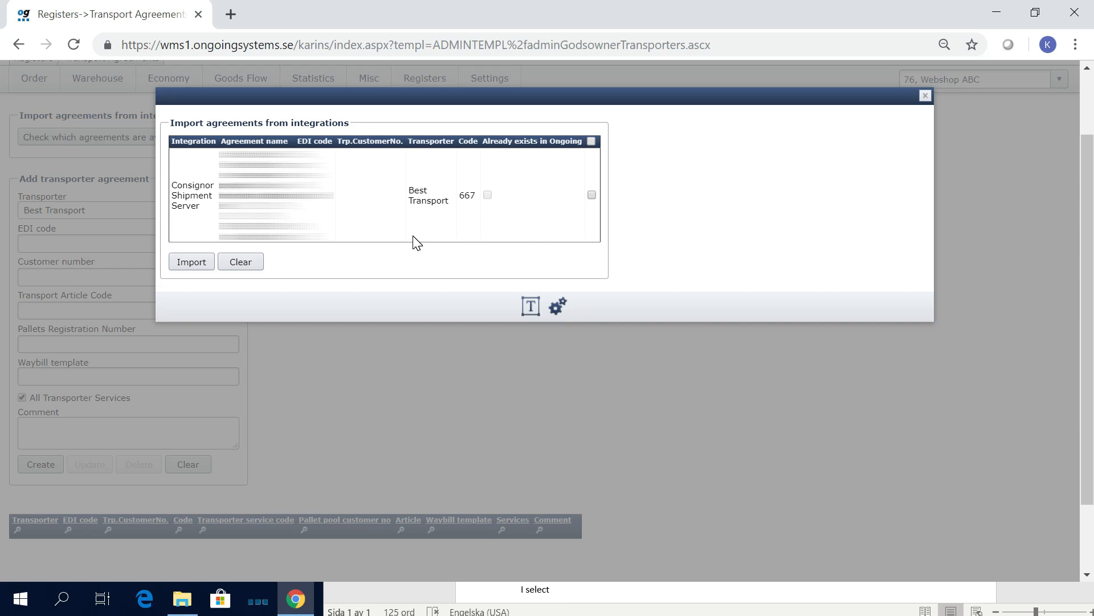
left_click(591, 195)
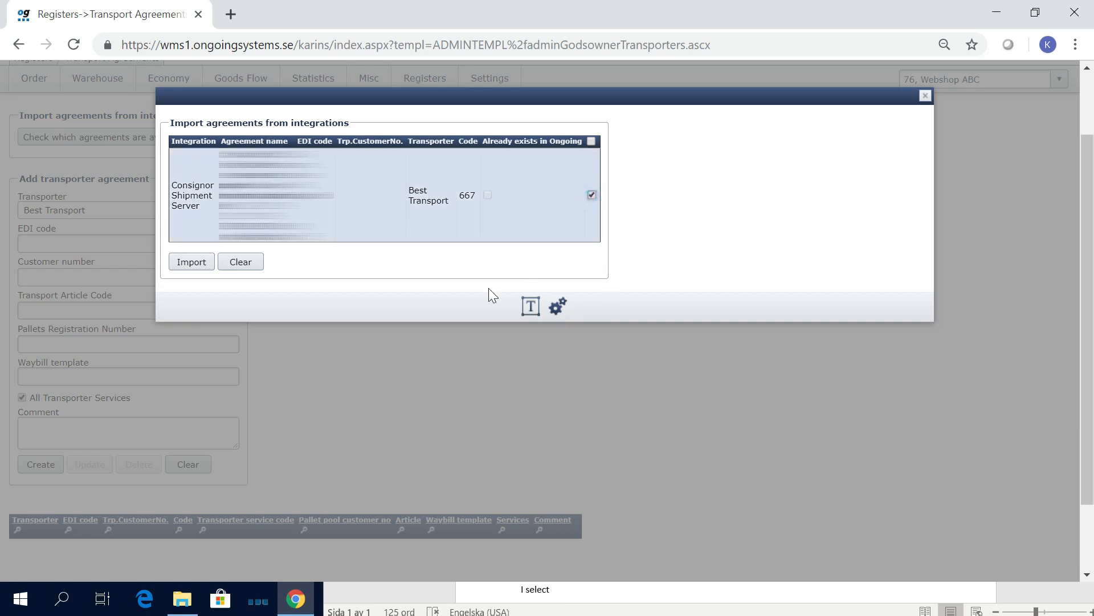
left_click(191, 265)
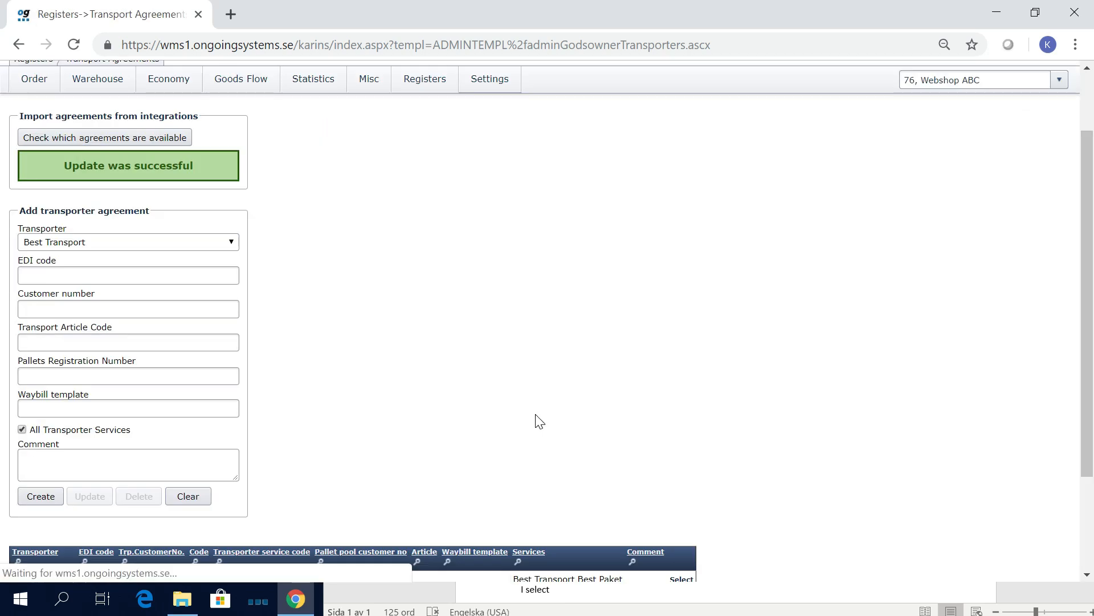
scroll(536, 416, "down", 2)
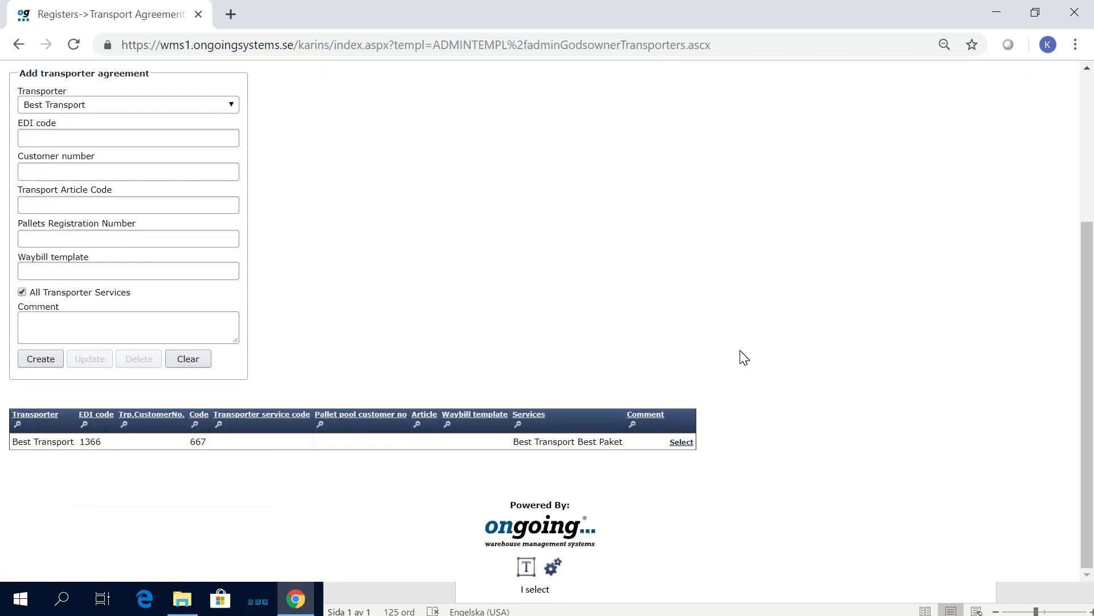
Pick the open Webshop ABC order in the order list and close the generated picking list
scroll(744, 357, "up", 4)
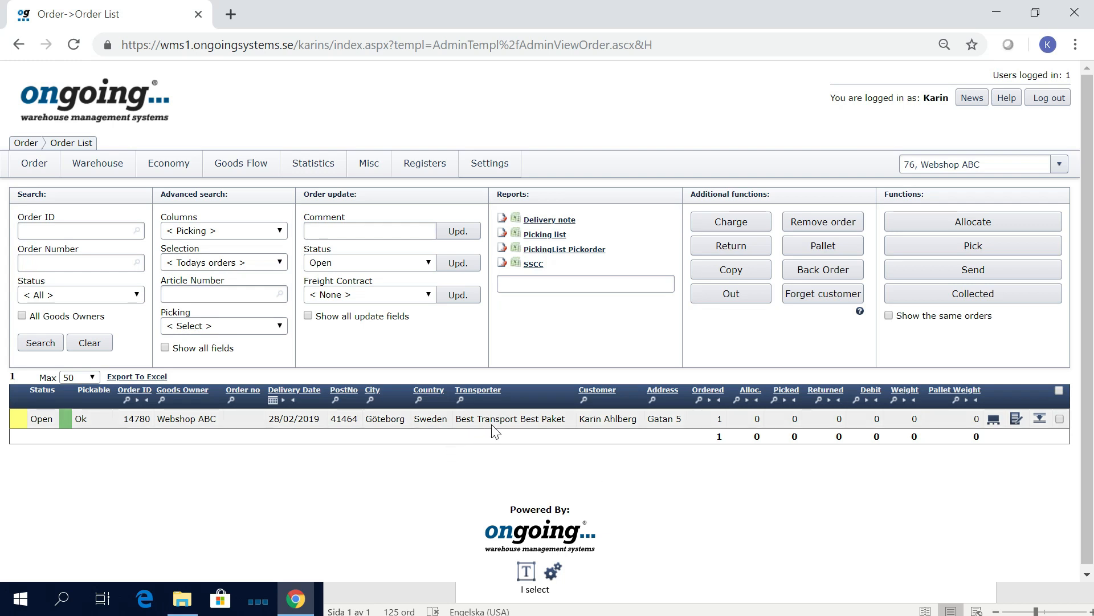
left_click(1059, 419)
left_click(1020, 251)
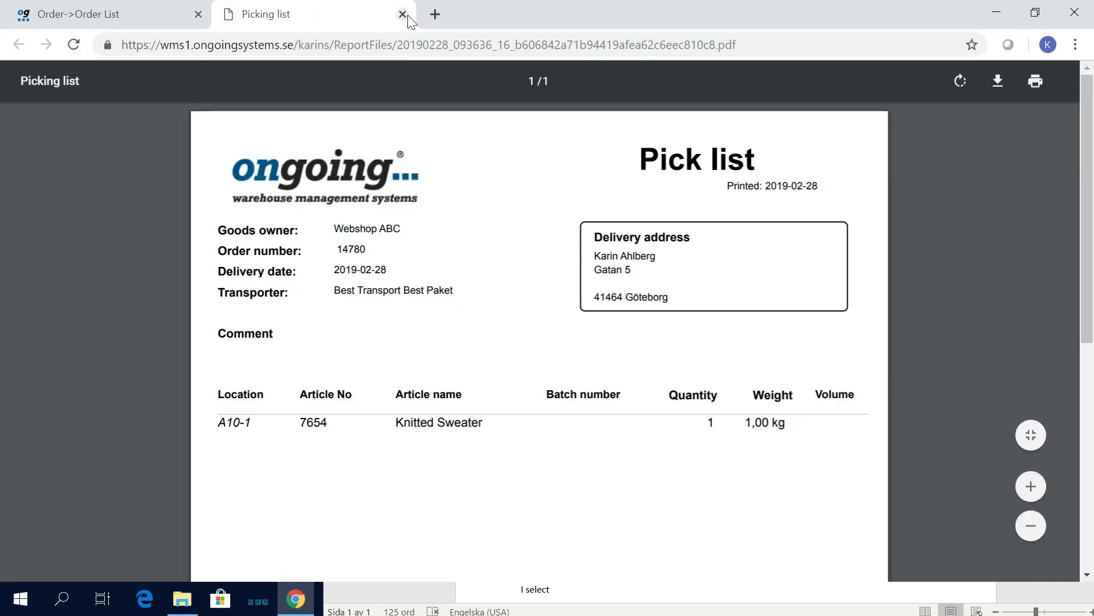
left_click(402, 14)
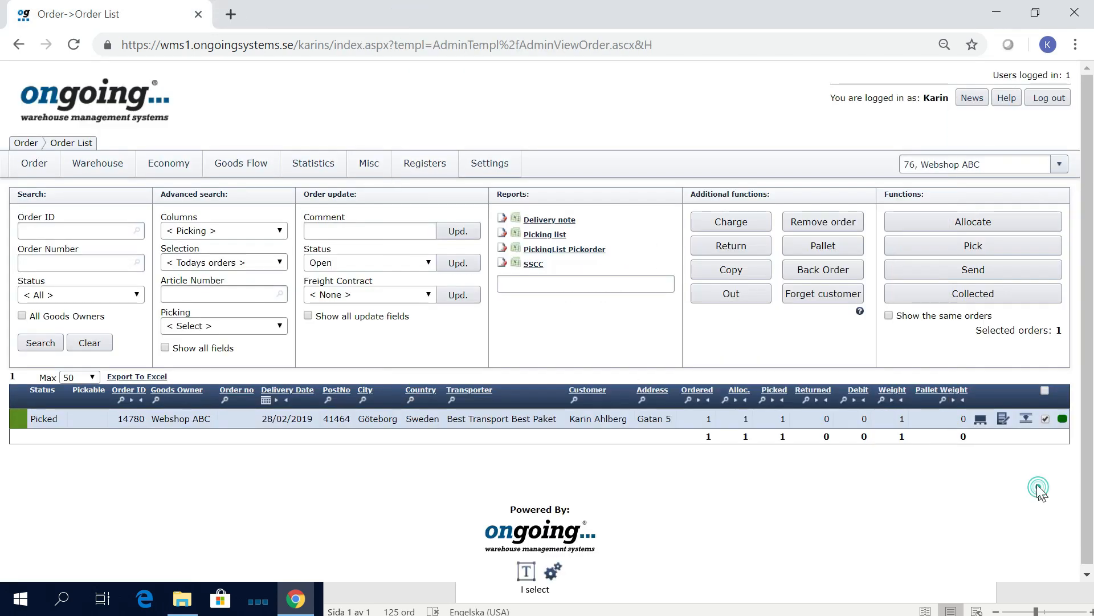
Open the picked order's pallet registration, set the type to Package and show all fields
left_click(979, 421)
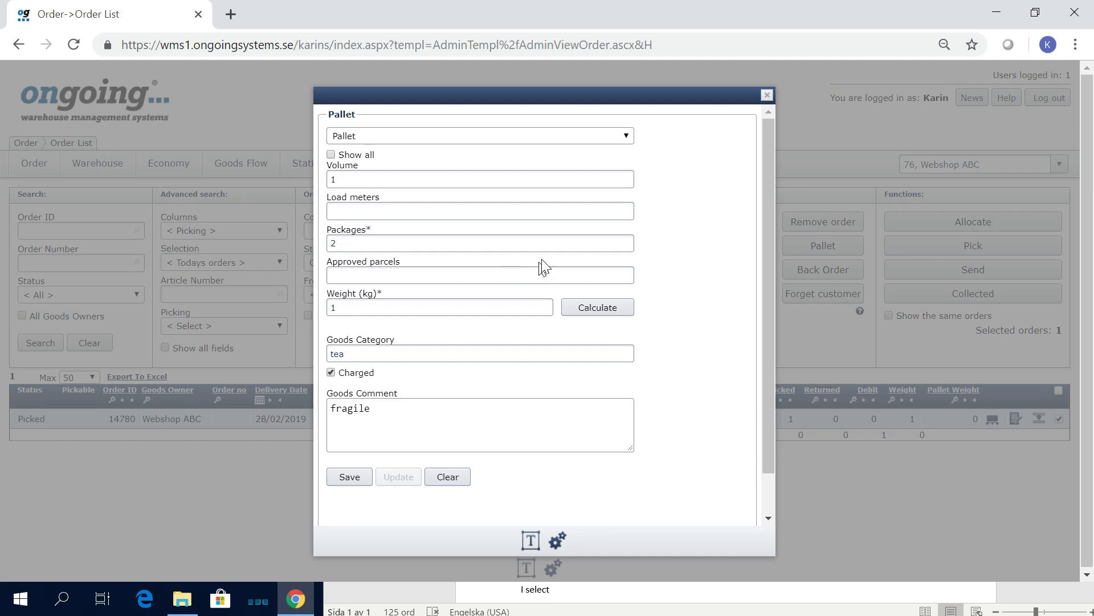
left_click(628, 140)
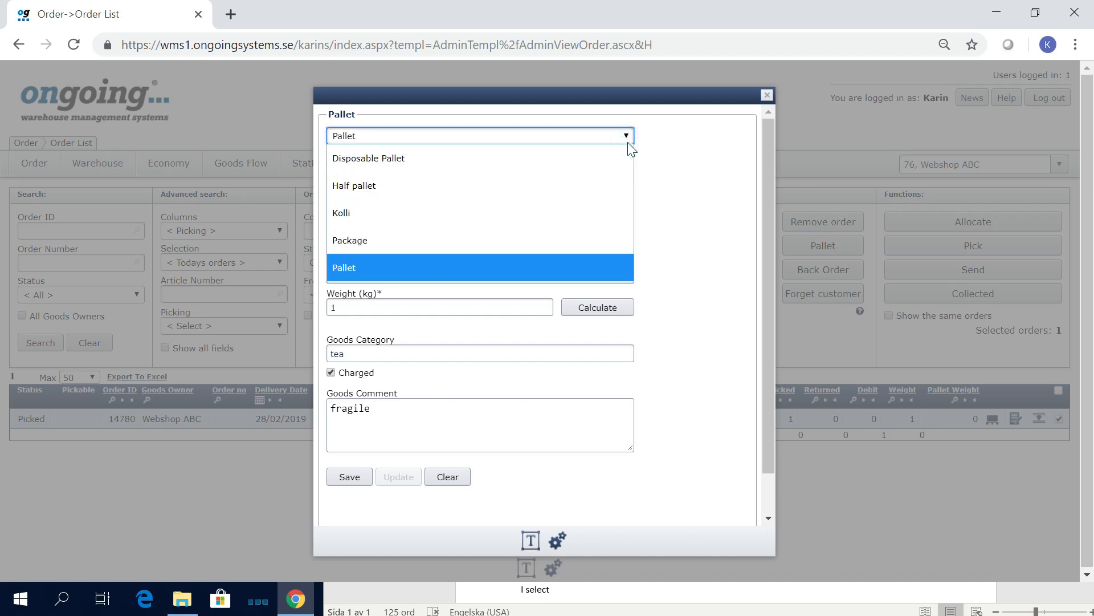
left_click(629, 142)
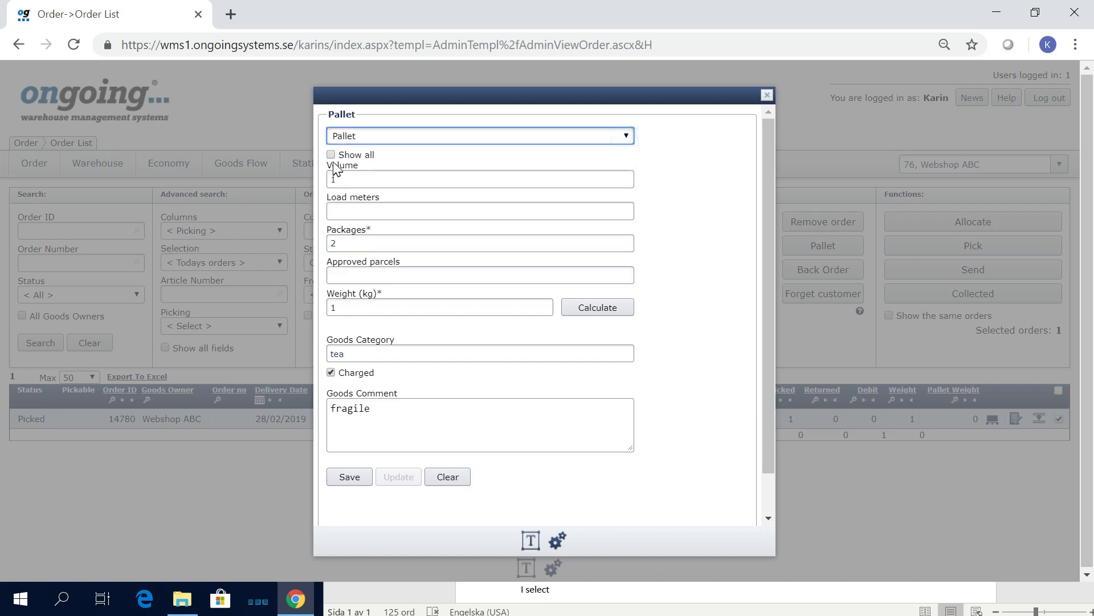
left_click(378, 142)
left_click(383, 238)
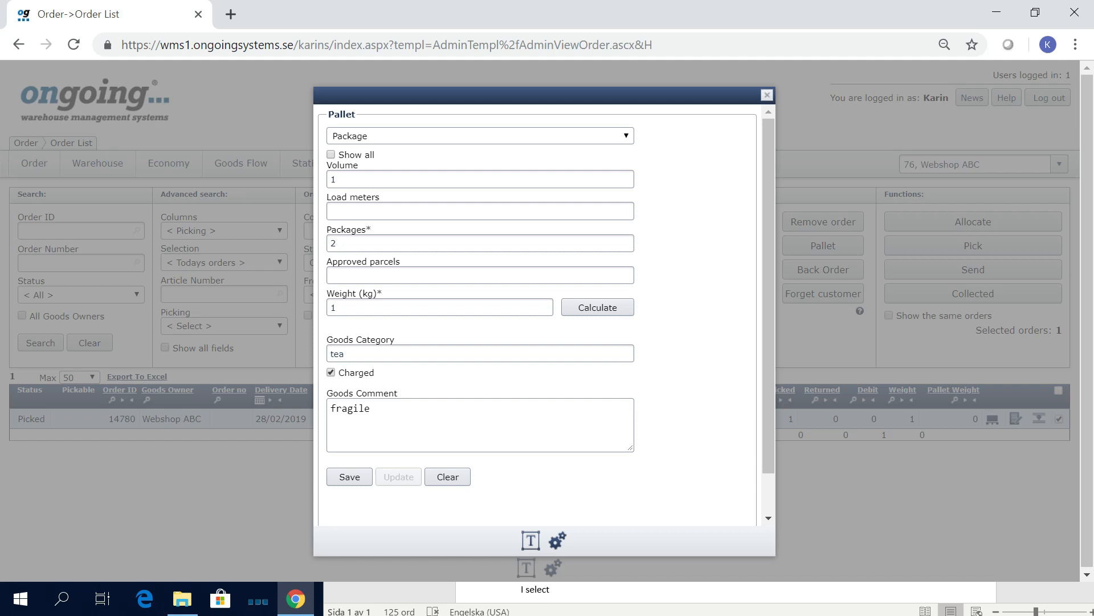
left_click(354, 209)
left_click(352, 154)
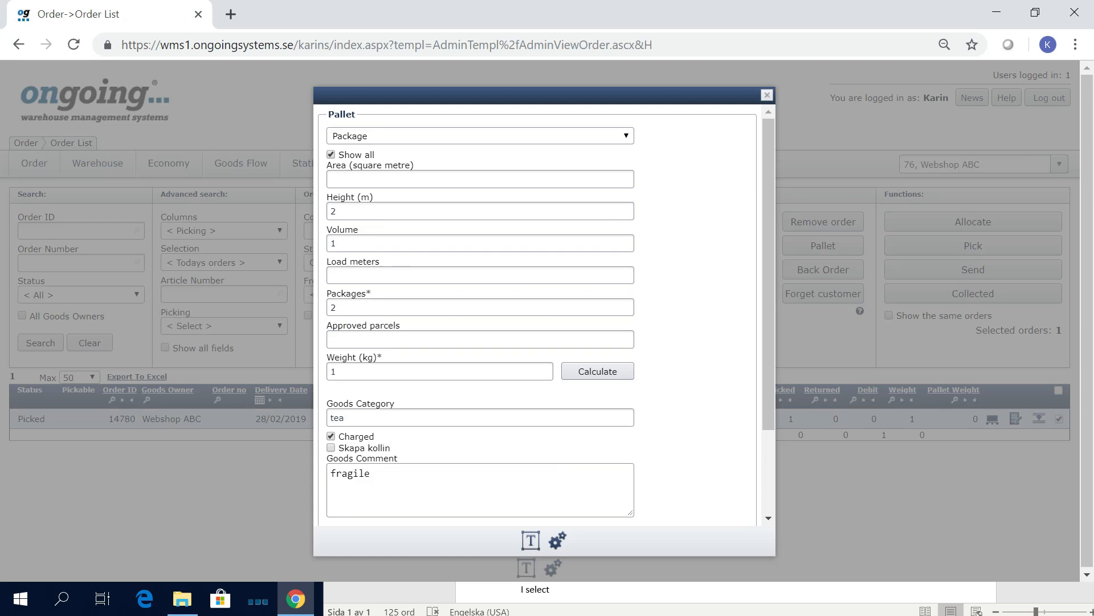
Set the package height to 1 m, clear the volume and set the number of packages to 1
double_click(354, 210)
type("1")
double_click(335, 307)
type("1")
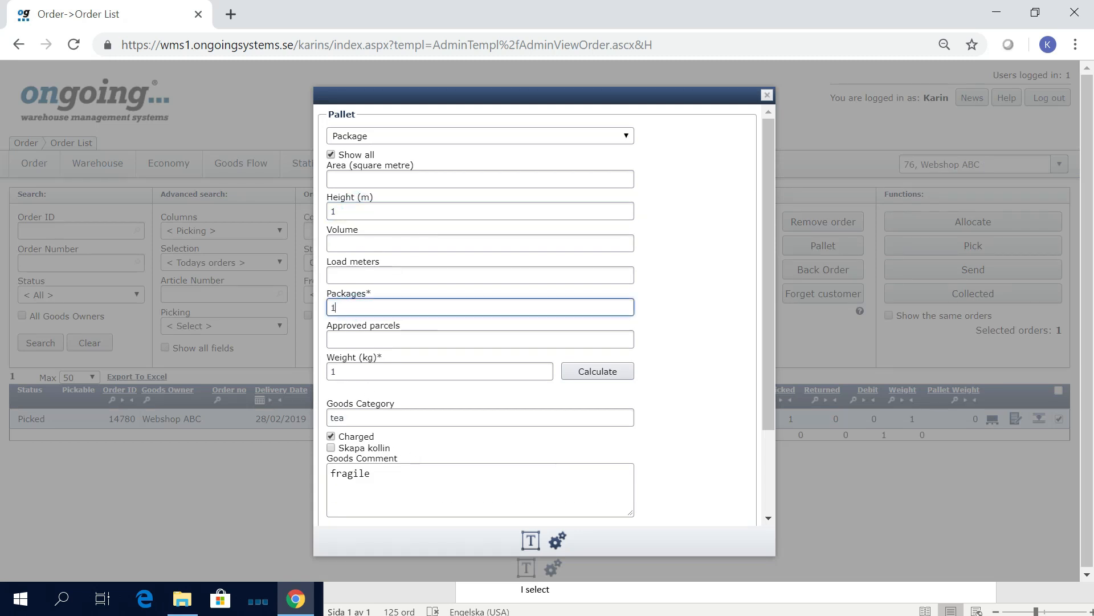
Set the goods category to "cloths", clear the goods comment and save the package
scroll(371, 456, "down", 2)
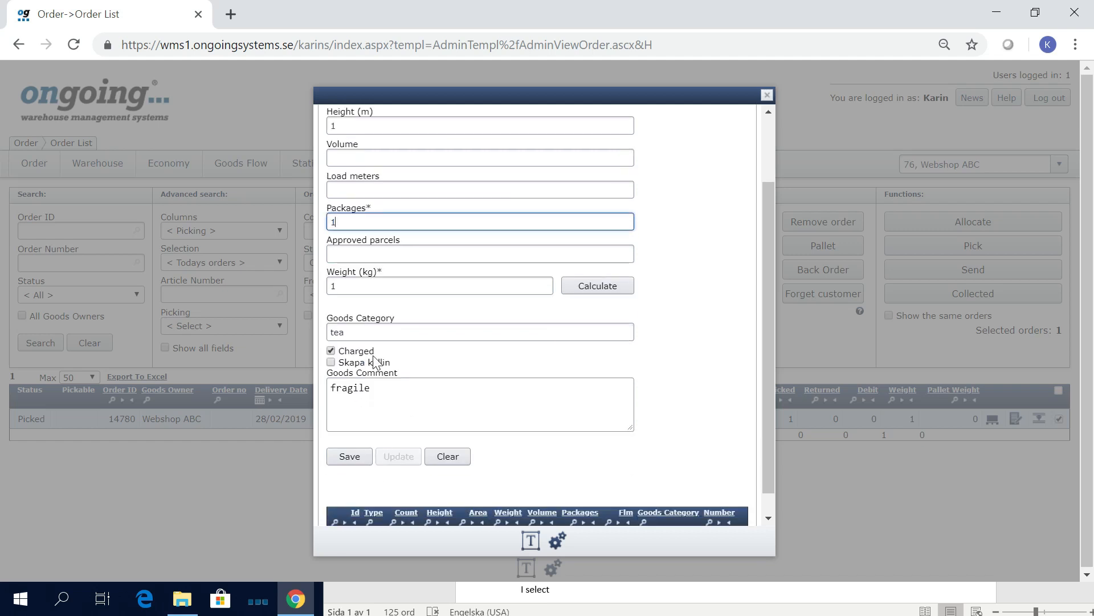
double_click(337, 332)
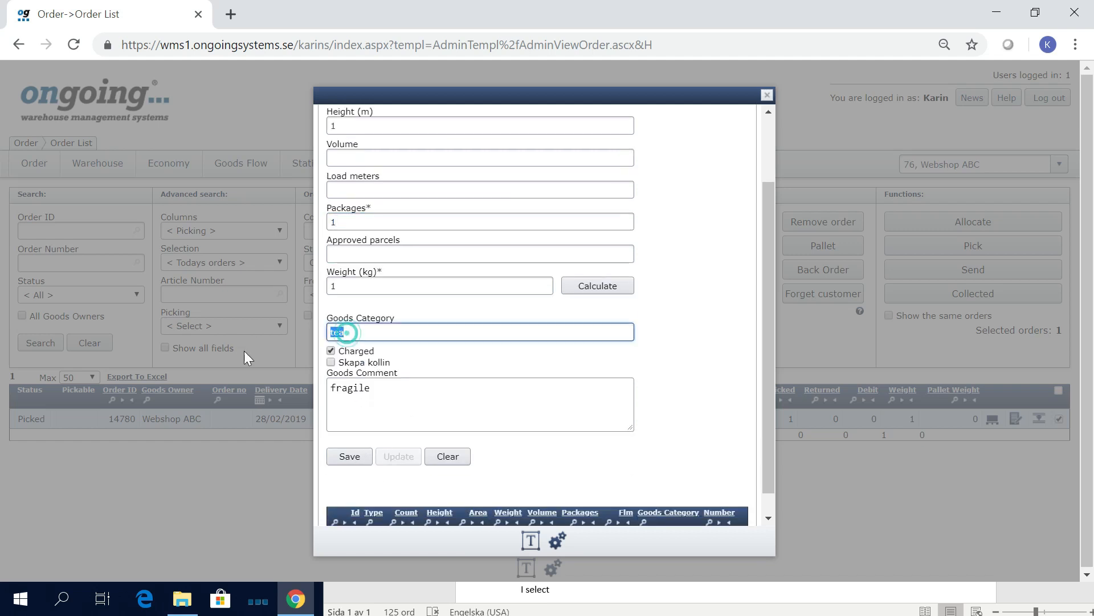
type("cloths")
double_click(453, 394)
key("Delete")
left_click(353, 456)
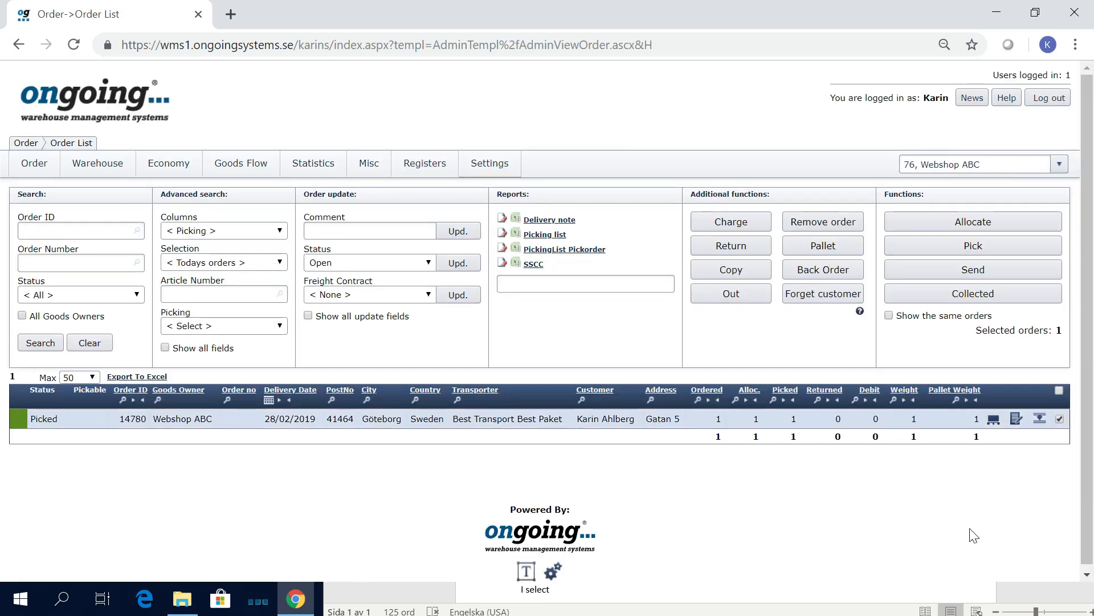
Send the picked Webshop ABC order to Consignor and close the generated delivery note
left_click(1044, 278)
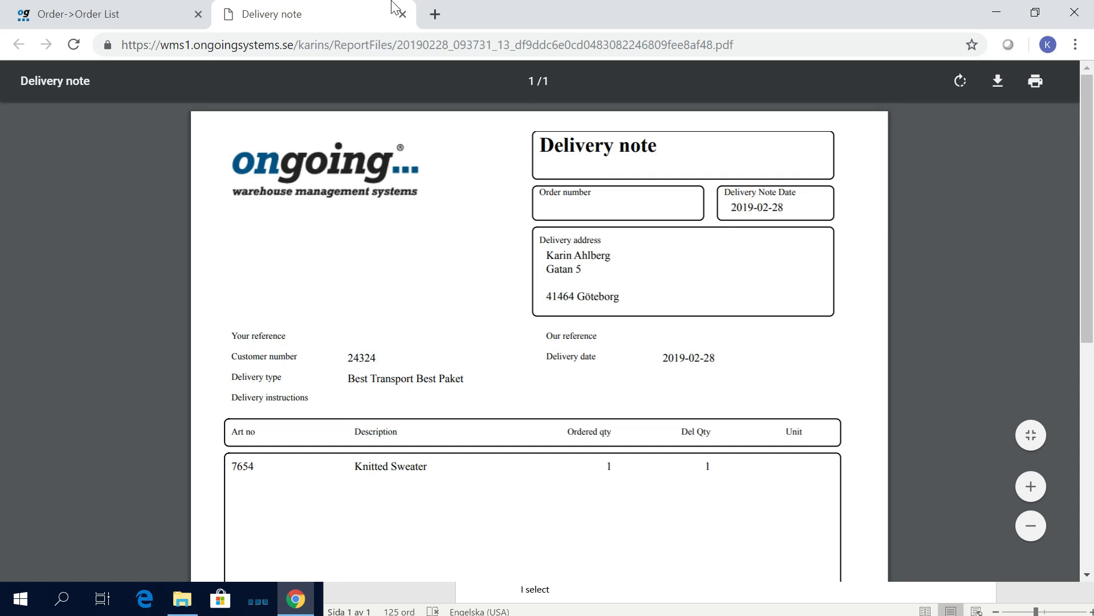
left_click(402, 15)
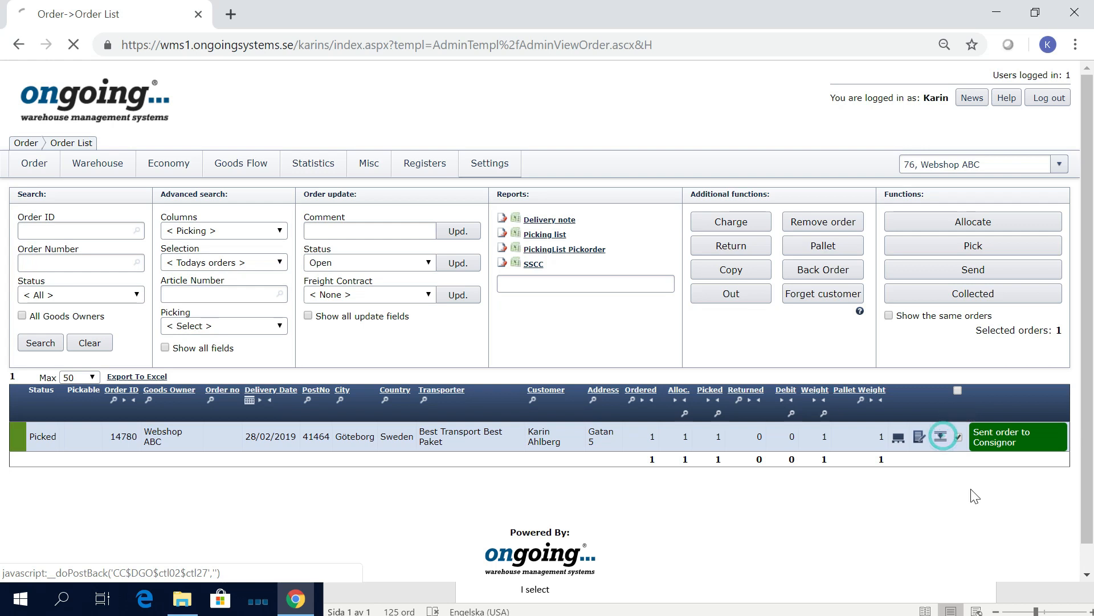
Expand the sent order's details and examine its transport label PDF along with the waybill and pallet item information
left_click(940, 437)
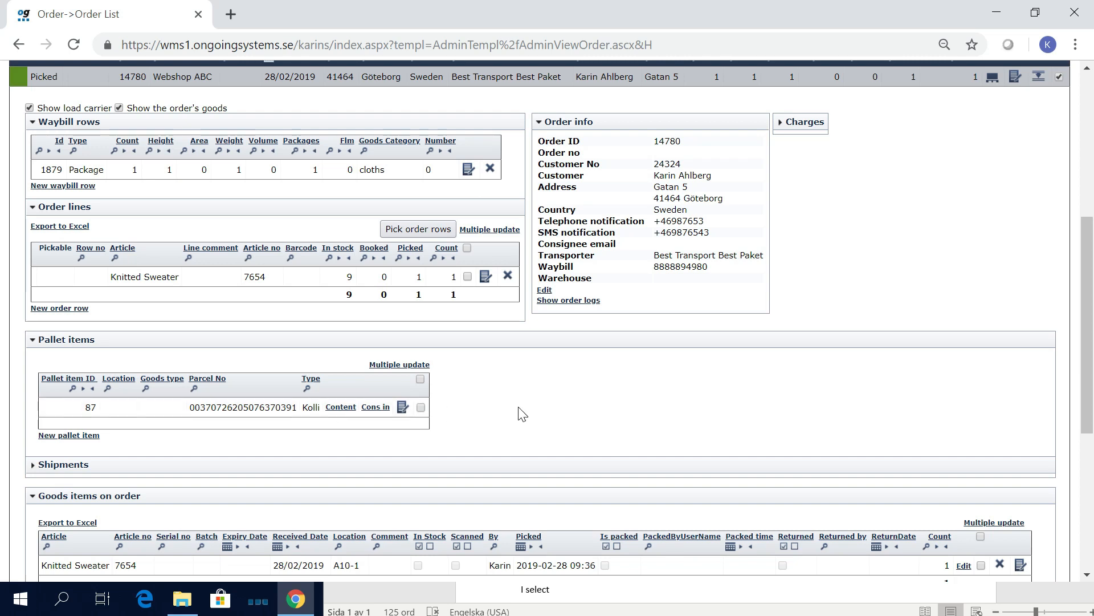
scroll(900, 398, "down", 6)
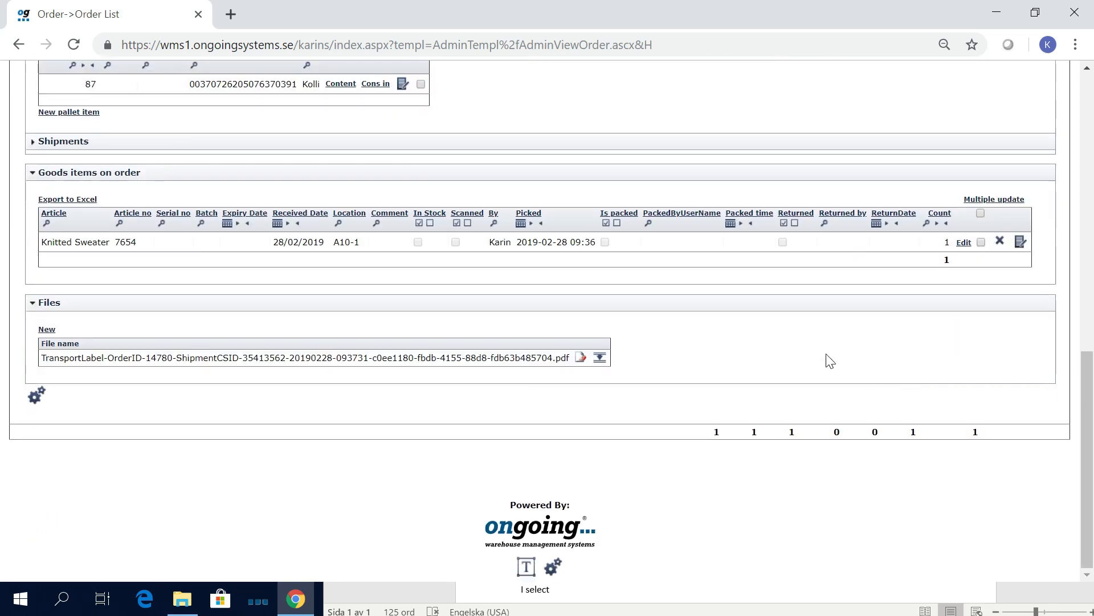
left_click(581, 357)
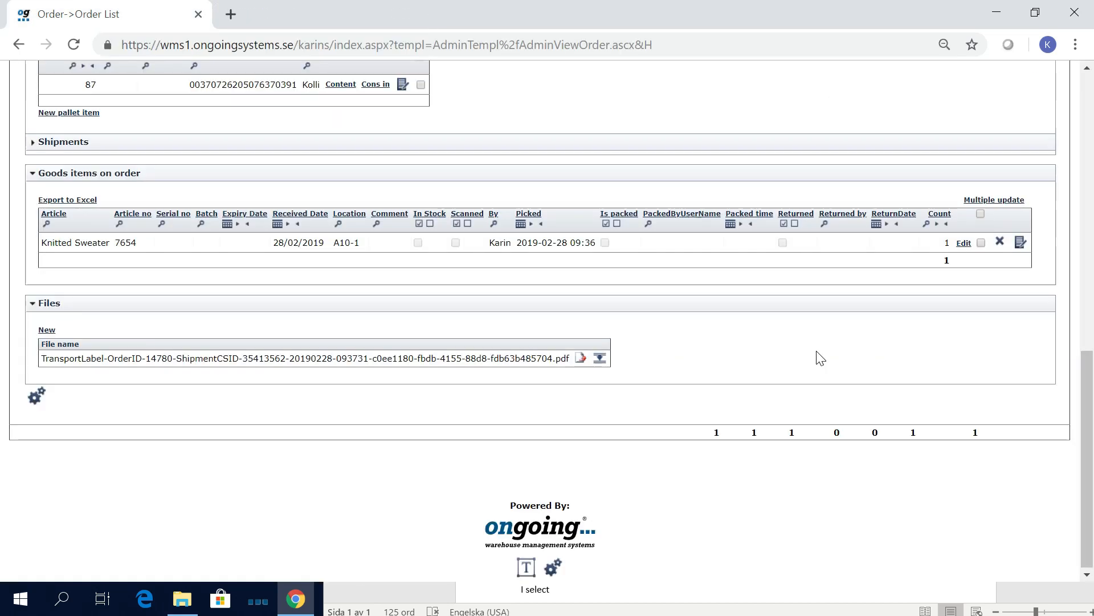
scroll(816, 352, "down", 3)
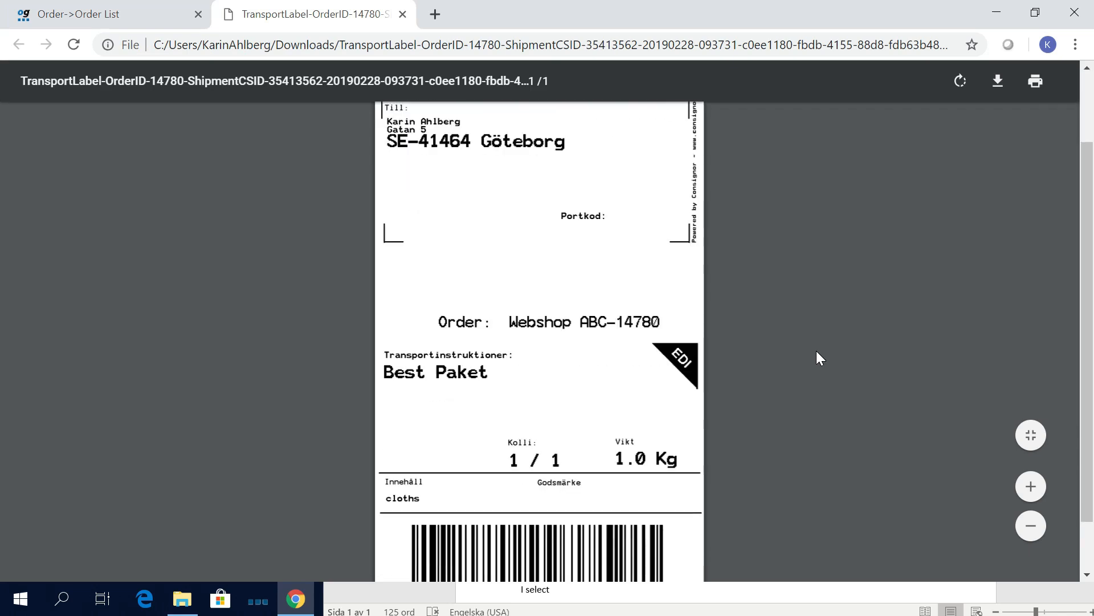
scroll(816, 351, "up", 3)
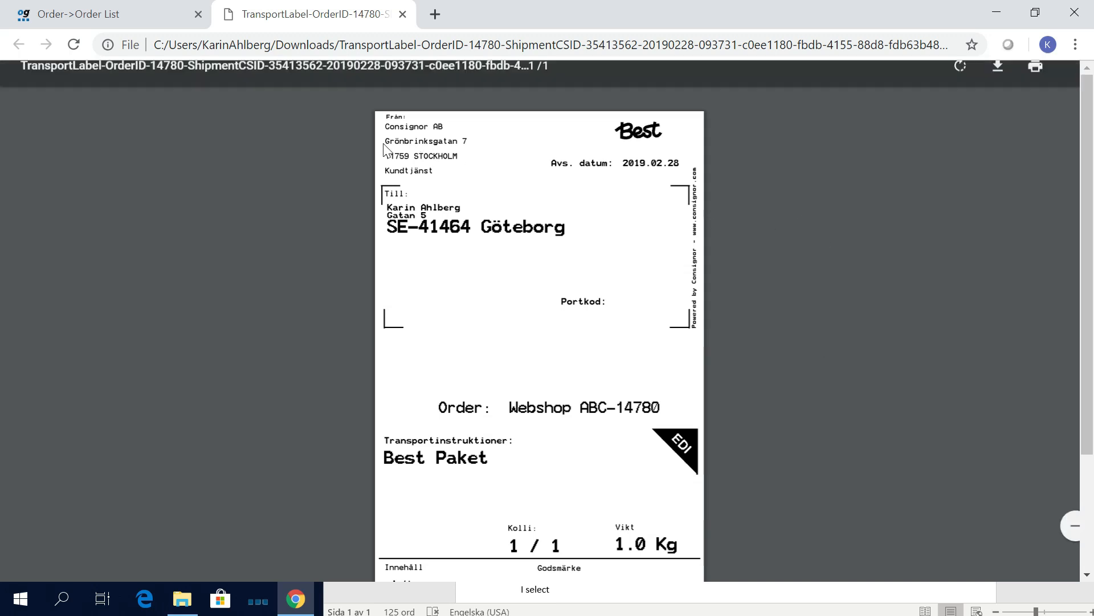
left_click(402, 13)
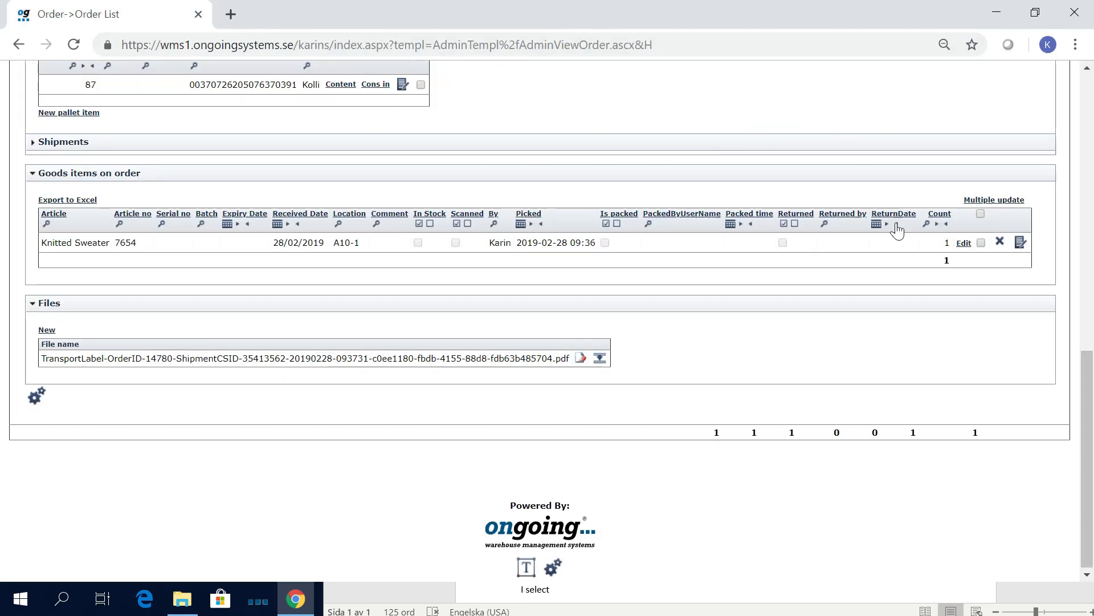
scroll(941, 251, "up", 7)
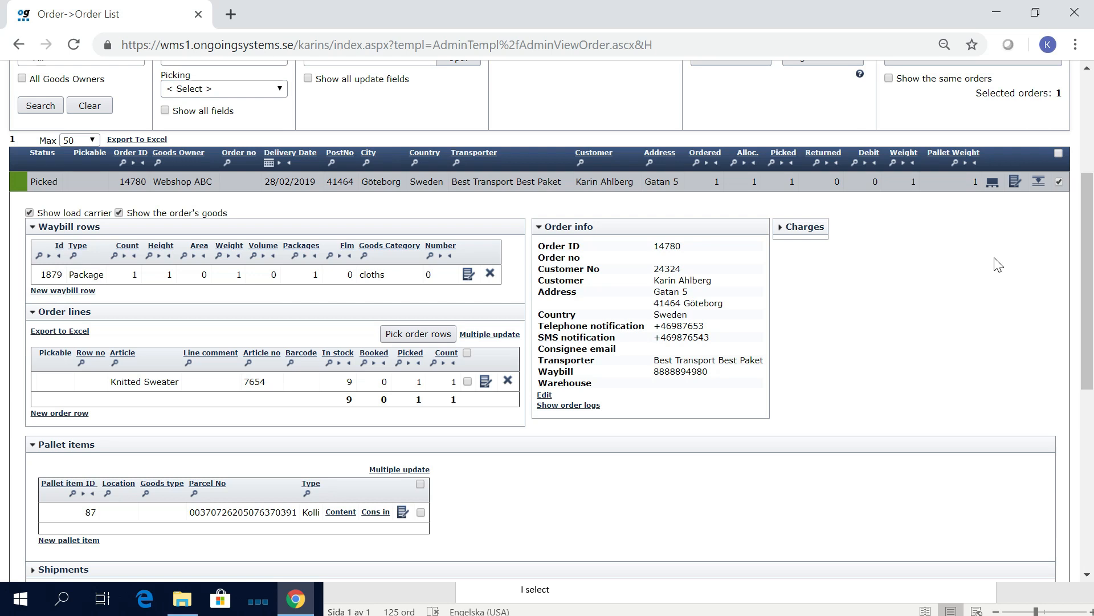
scroll(998, 264, "down", 2)
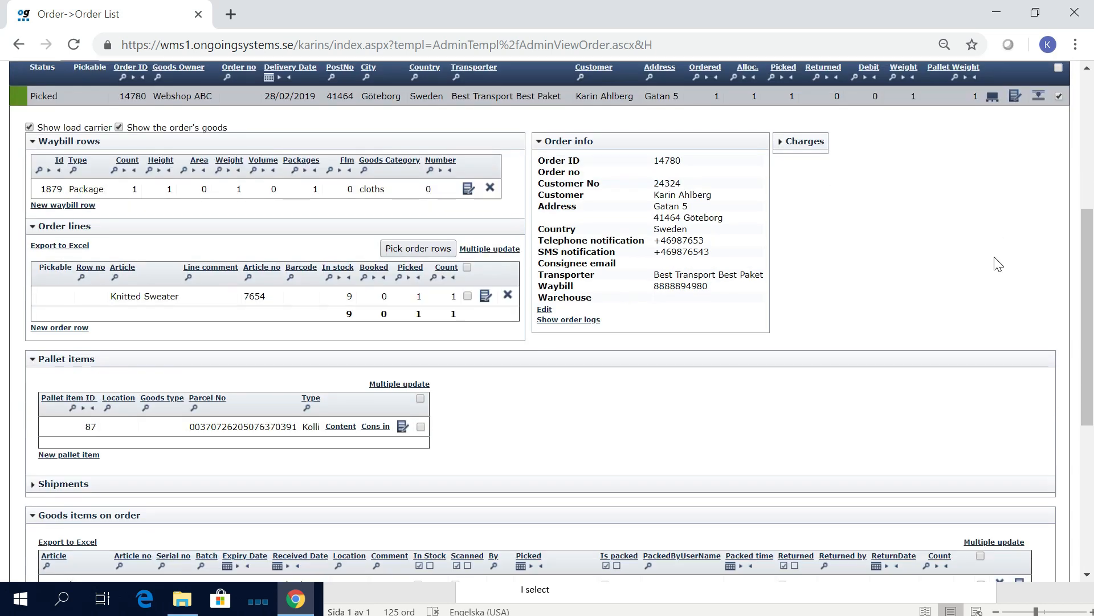